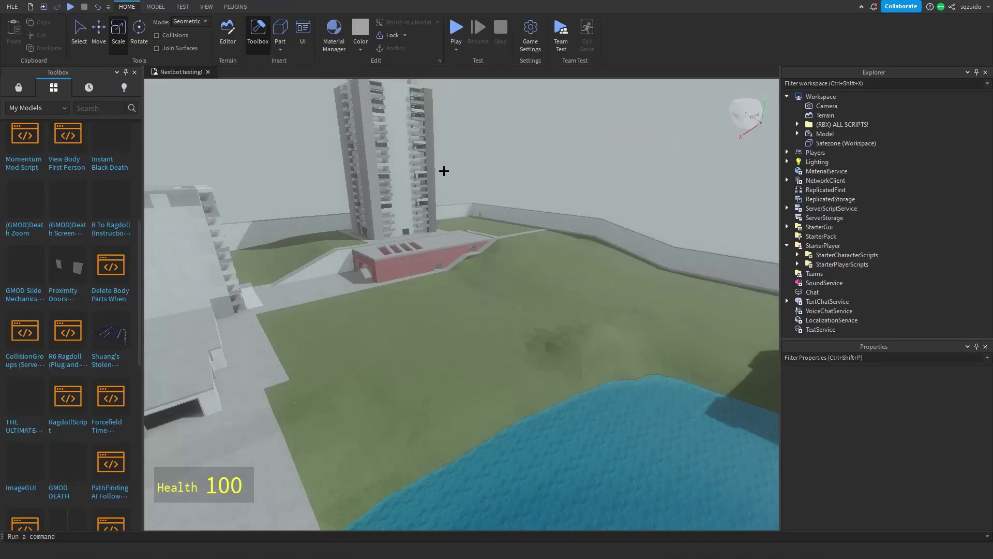
- Orbit and zoom the camera to look over the buildings and the water
right_click_drag(444, 171, 532, 237)
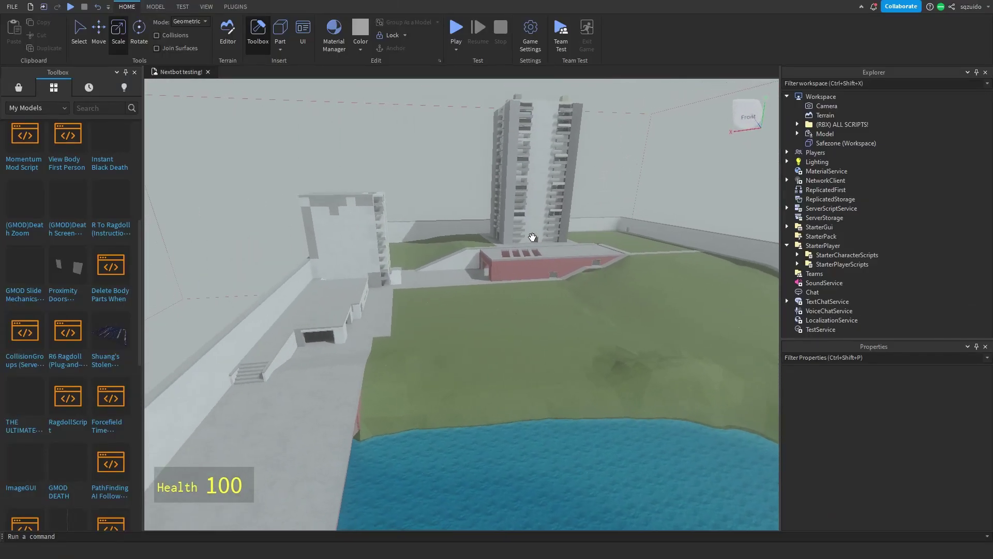
scroll(533, 237, "up", 5)
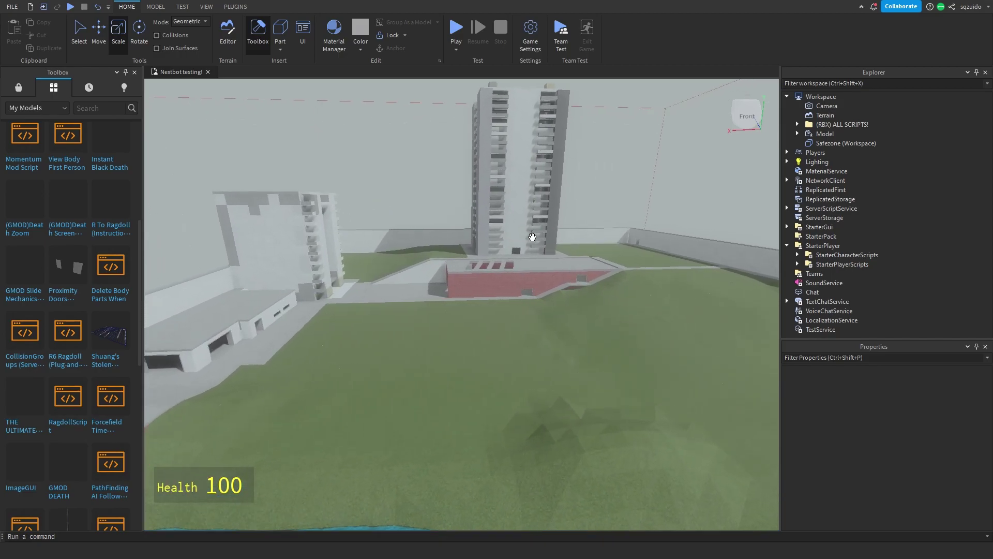
scroll(532, 238, "up", 3)
right_click_drag(533, 237, 651, 218)
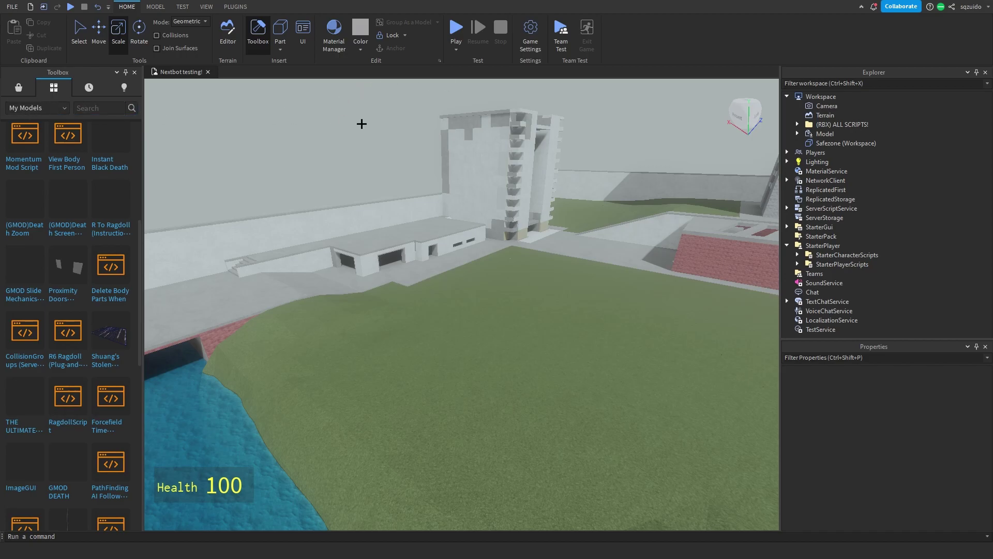
right_click_drag(367, 119, 364, 119)
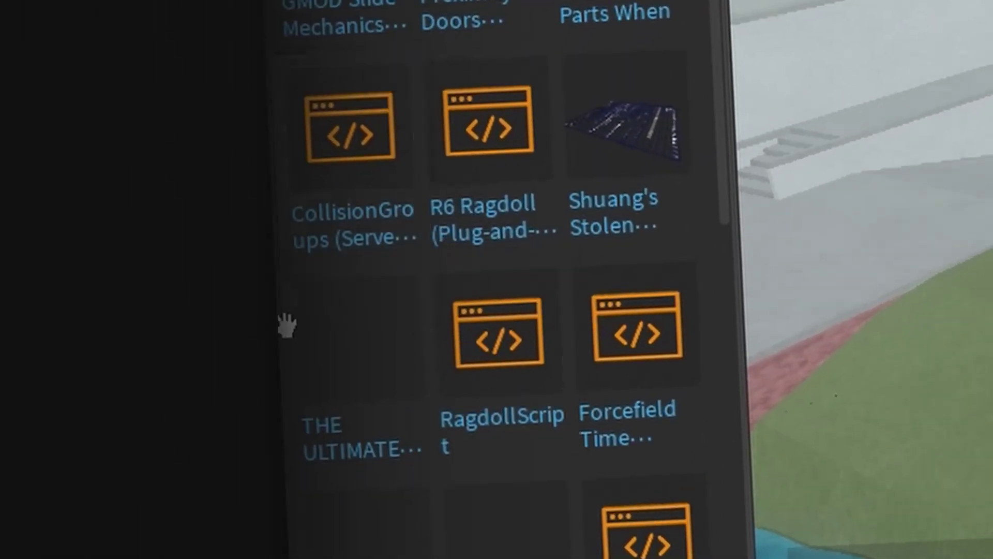
- Insert the RagdollScript tile from the Toolbox's My Models into Workspace
mouse_move(40, 413)
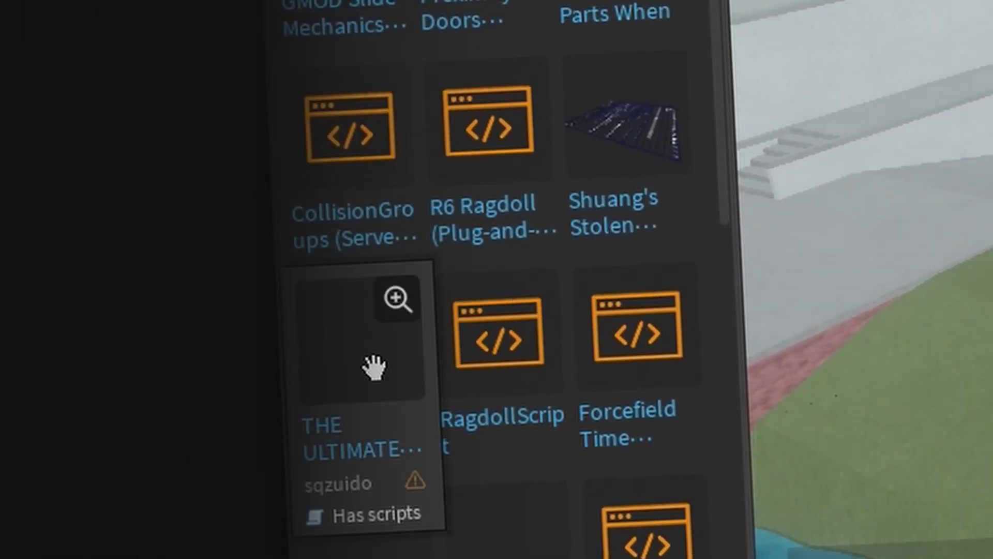
mouse_move(496, 394)
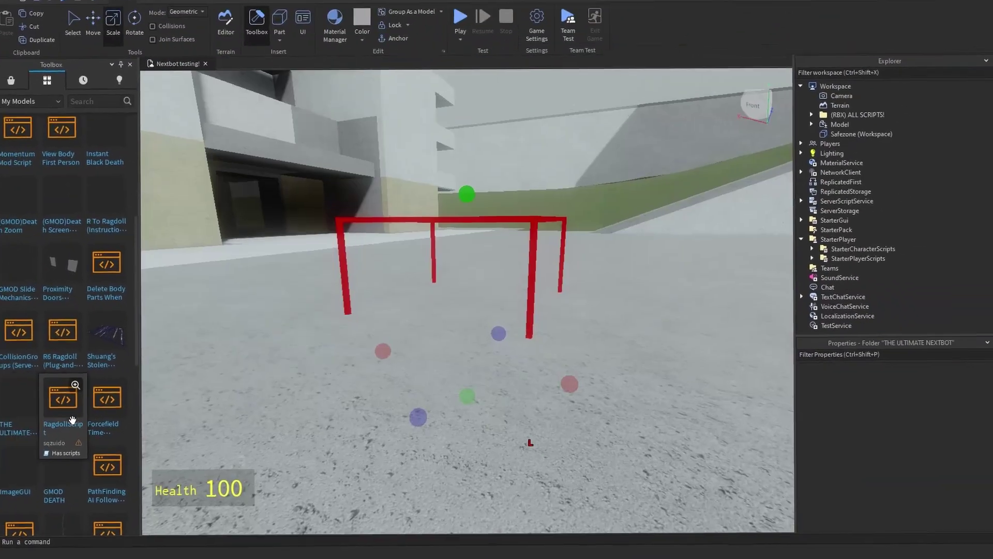
left_click(495, 393)
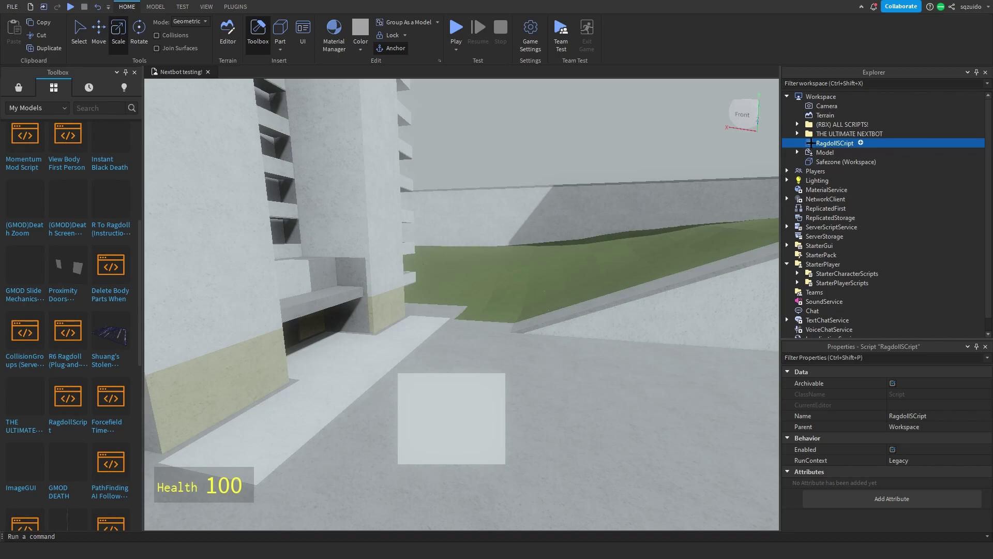
- Move RagdollScript into StarterPlayer > StarterCharacterScripts, then select THE ULTIMATE NEXTBOT folder
left_click_drag(834, 144, 847, 273)
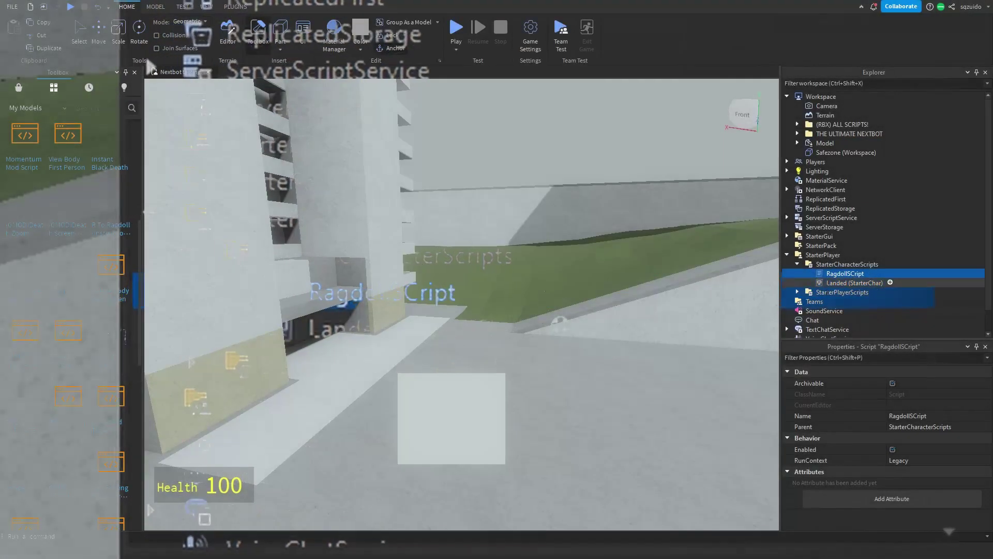
mouse_move(848, 134)
left_mouse_down()
mouse_move(893, 160)
mouse_move(884, 142)
mouse_move(834, 127)
mouse_move(845, 133)
left_mouse_up()
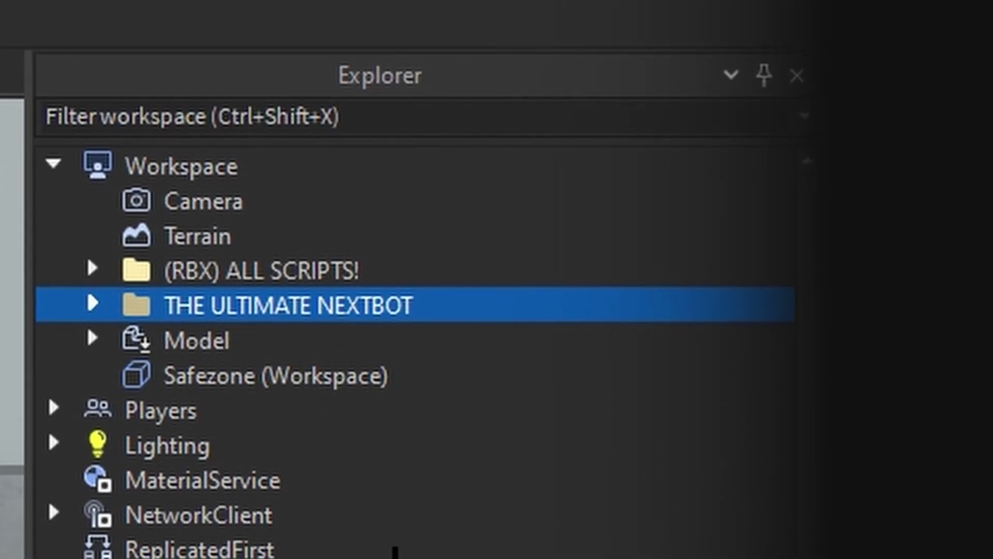
- Expand THE ULTIMATE NEXTBOT plus its Lighting, Server Storage, StarterGUI, bots, credits and info, and options folders
left_click(92, 336)
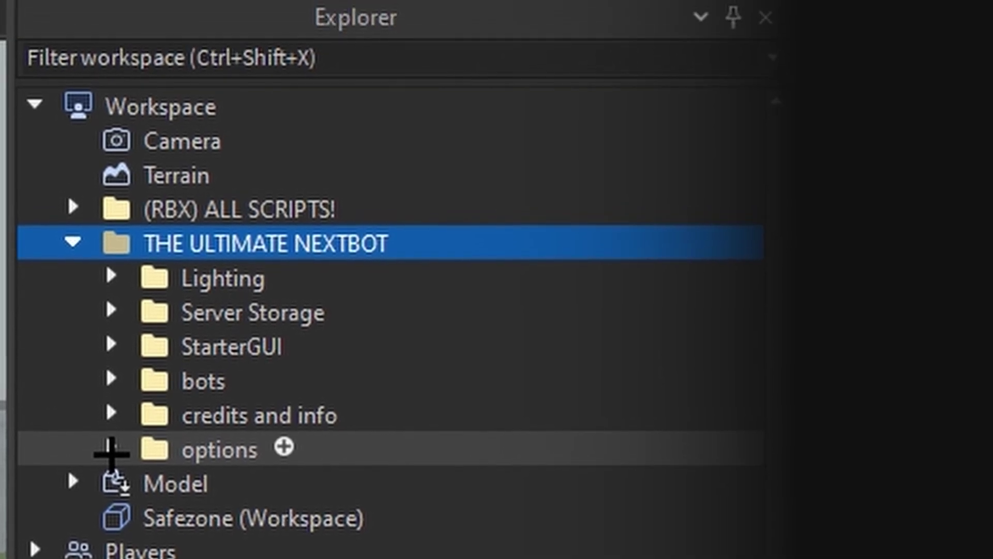
left_click(111, 255)
left_click(107, 317)
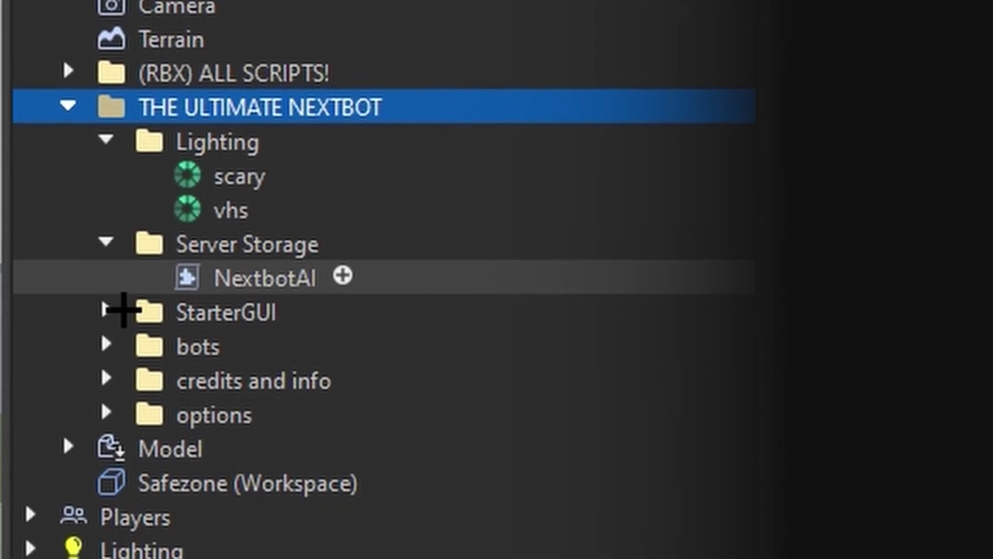
left_click(108, 351)
left_click(107, 386)
left_click(110, 269)
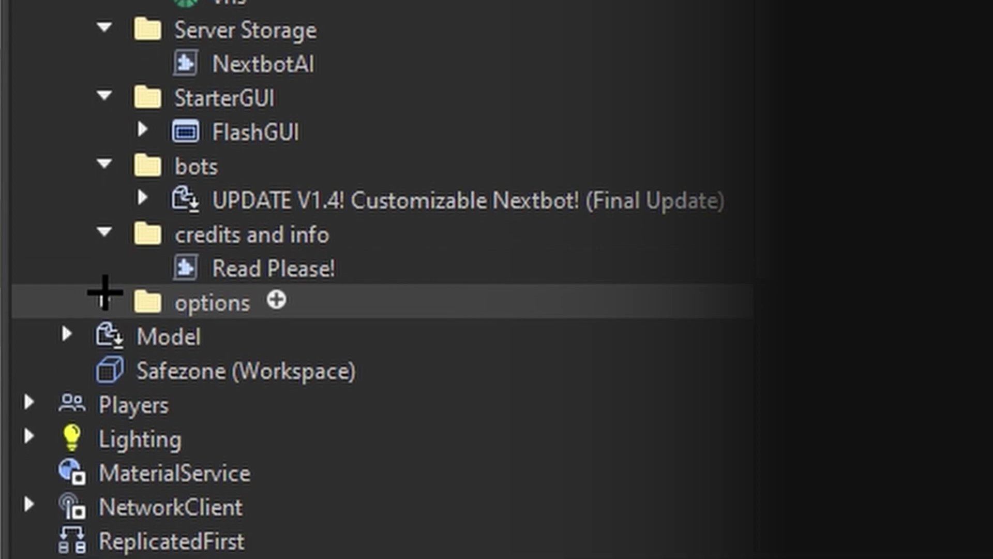
left_click(104, 336)
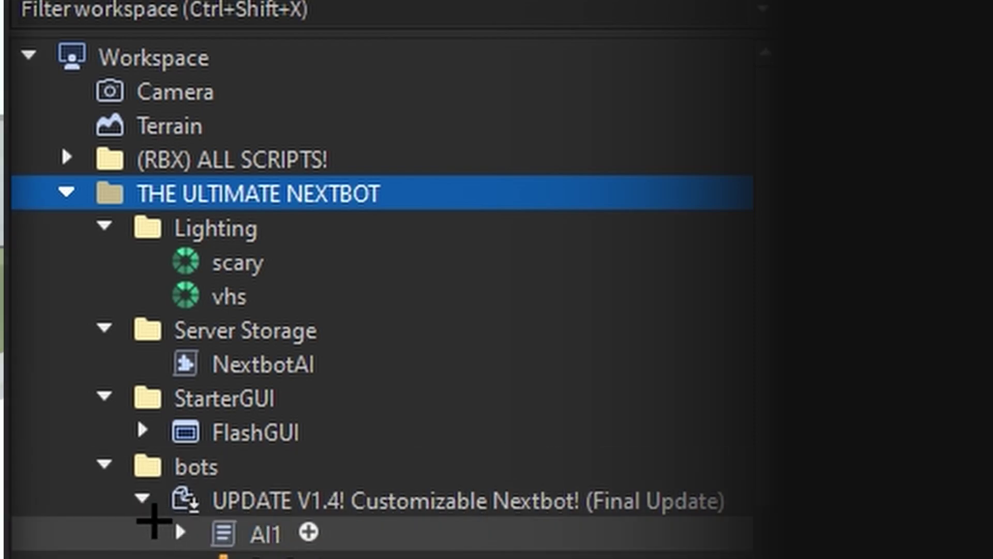
- Move the scary and vhs effects into Lighting and the NextbotAI script out of the package
left_click(141, 498)
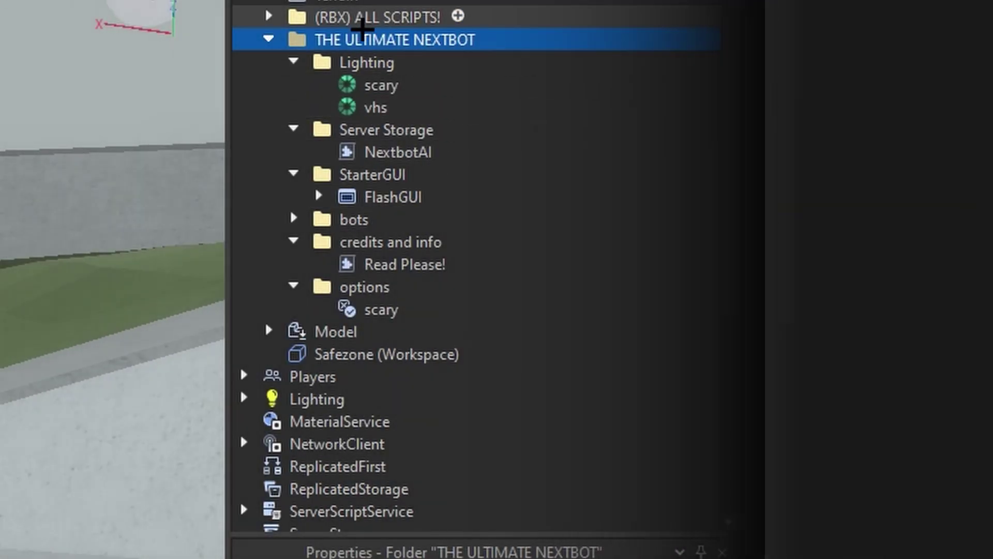
left_click(492, 84)
left_click(368, 105, "shift")
left_click_drag(368, 106, 364, 398)
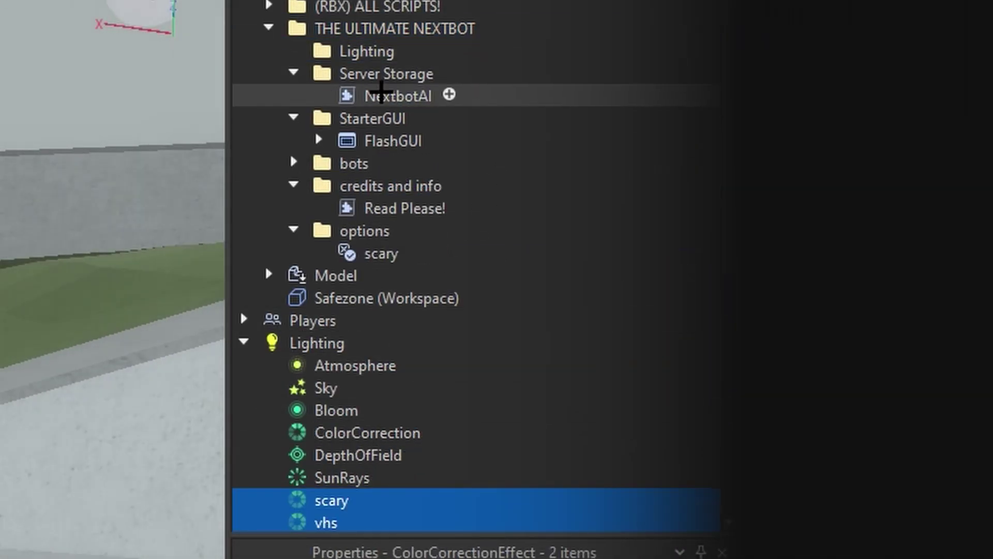
left_click_drag(437, 94, 387, 231)
scroll(421, 222, "up", 5)
scroll(583, 260, "down", 6)
scroll(455, 233, "up", 8)
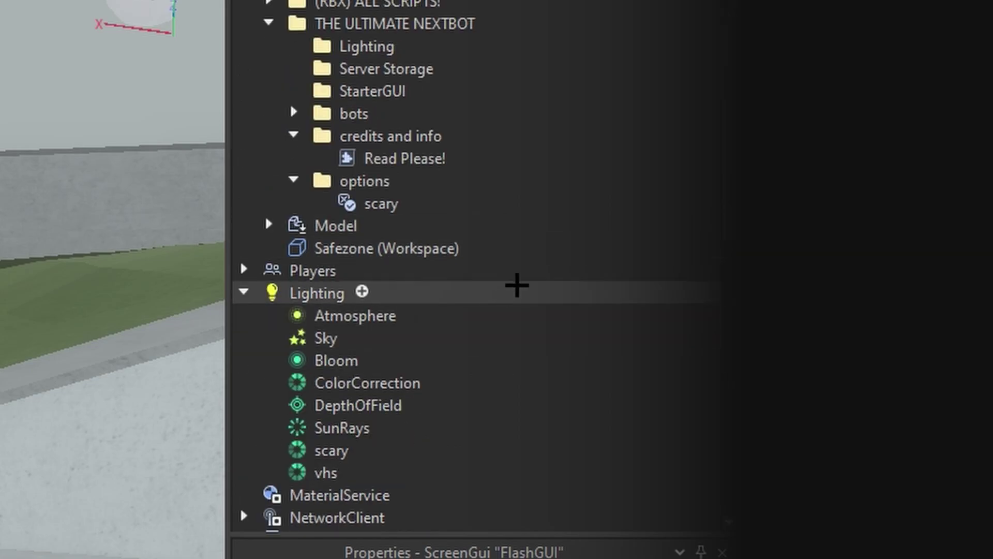
- Open the Read Please! script in credits and info, then delete it
left_click(325, 162)
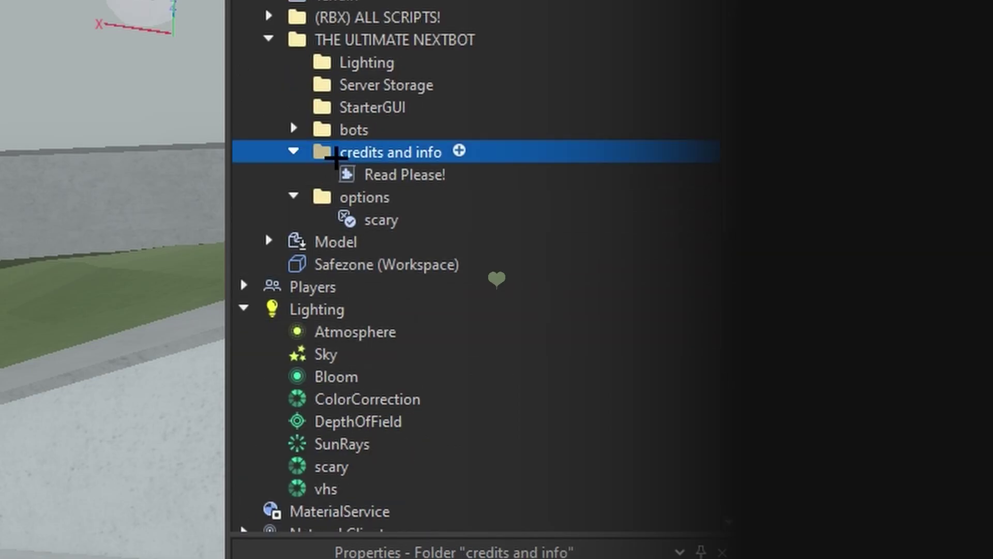
double_click(333, 173)
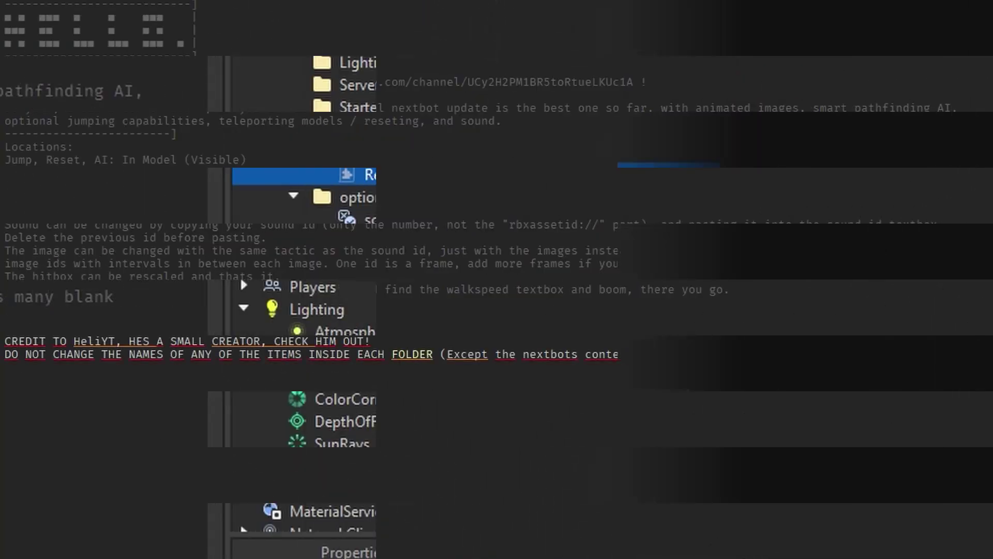
key("Delete")
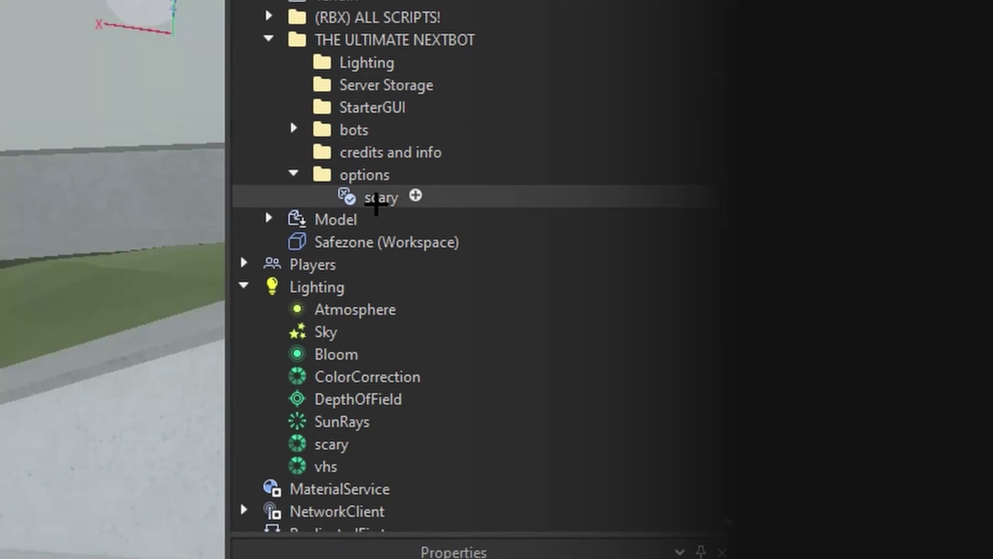
- Move the options folder into StarterPlayer's StarterPlayerScripts
left_click(295, 173)
left_click_drag(365, 174, 417, 278)
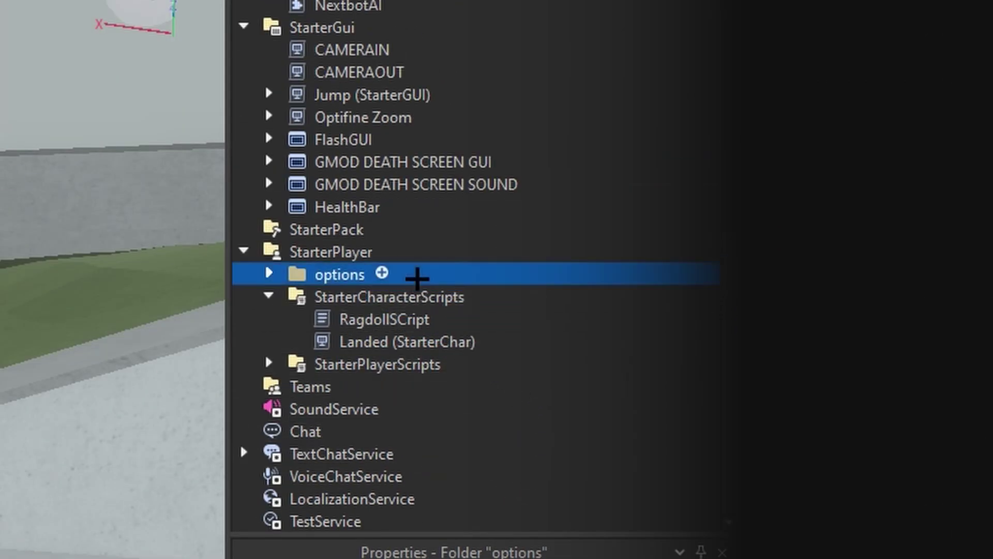
left_click_drag(330, 272, 392, 344)
scroll(393, 207, "up", 8)
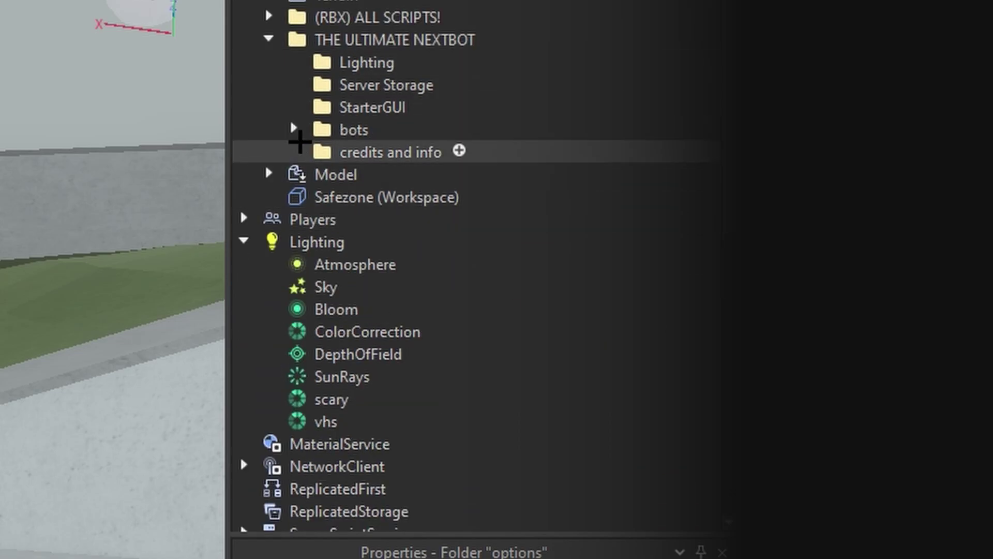
- Move the bots folder out of THE ULTIMATE NEXTBOT into Workspace and check its model
left_click_drag(291, 133, 288, 106)
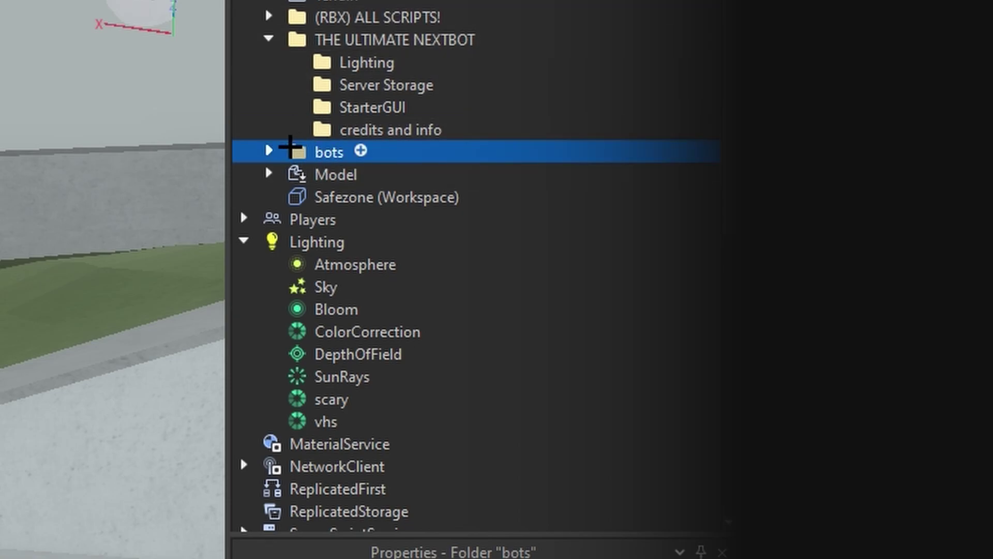
left_click(267, 151)
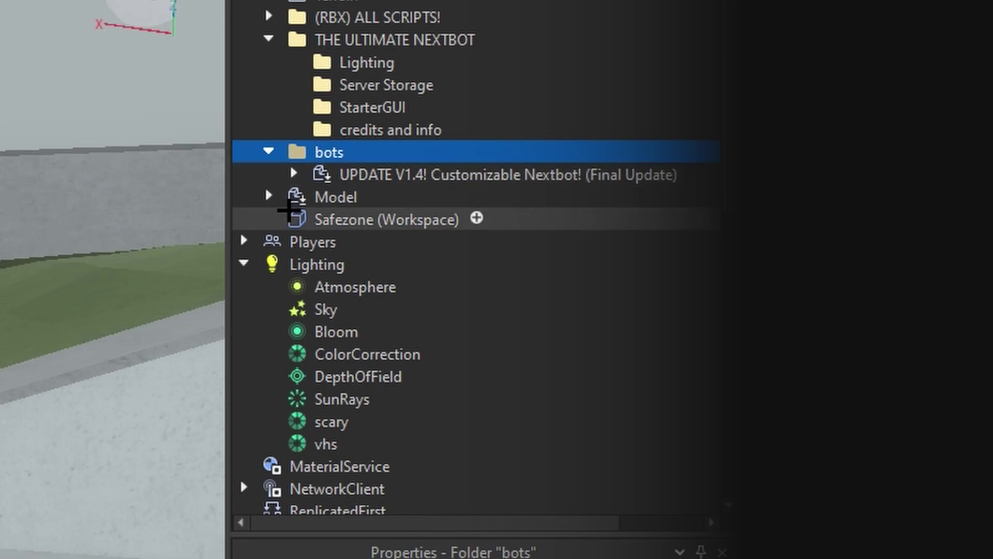
left_click(267, 151)
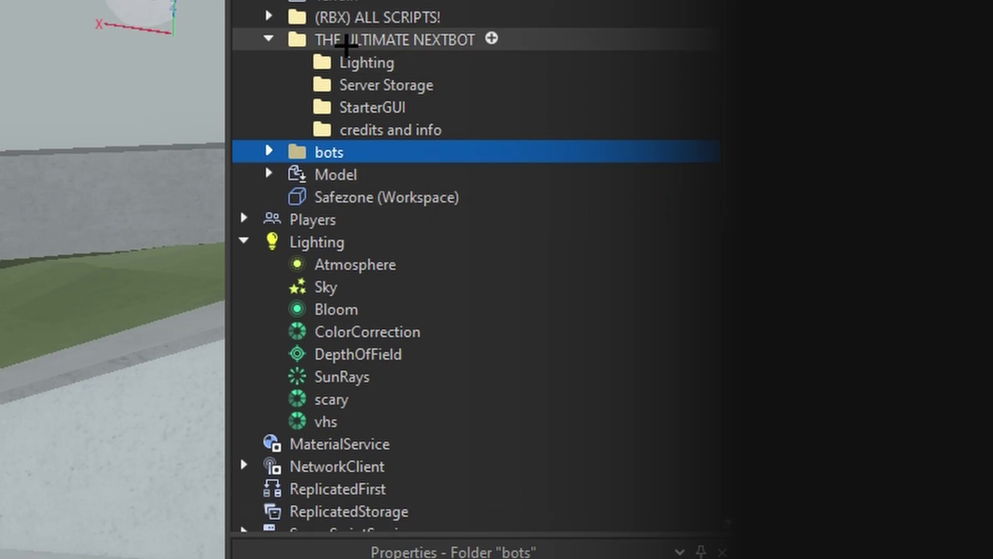
- Delete THE ULTIMATE NEXTBOT folder and expand bots and the Nextbot model
left_click(344, 46)
key("Delete")
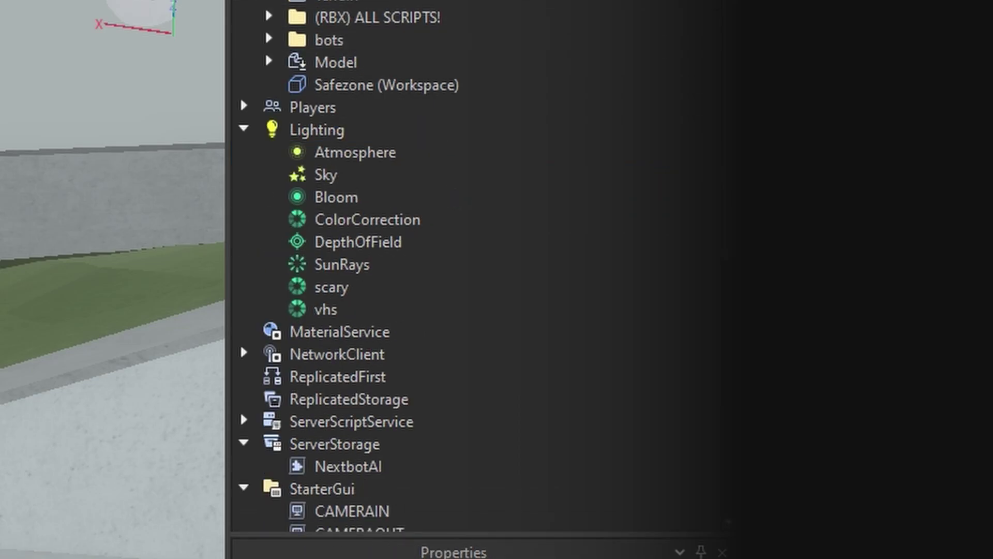
left_click(269, 39)
left_click(293, 61)
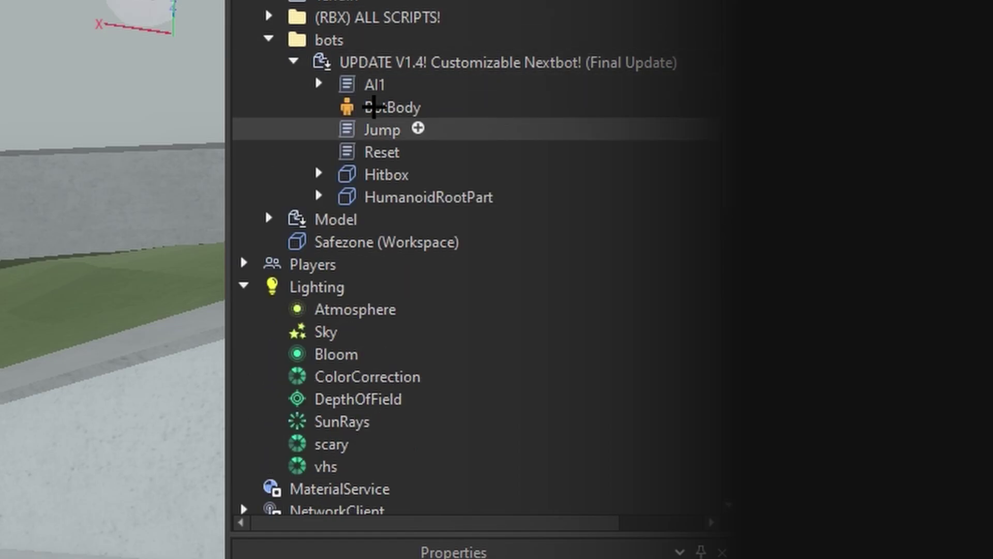
left_click(360, 86)
double_click(360, 87)
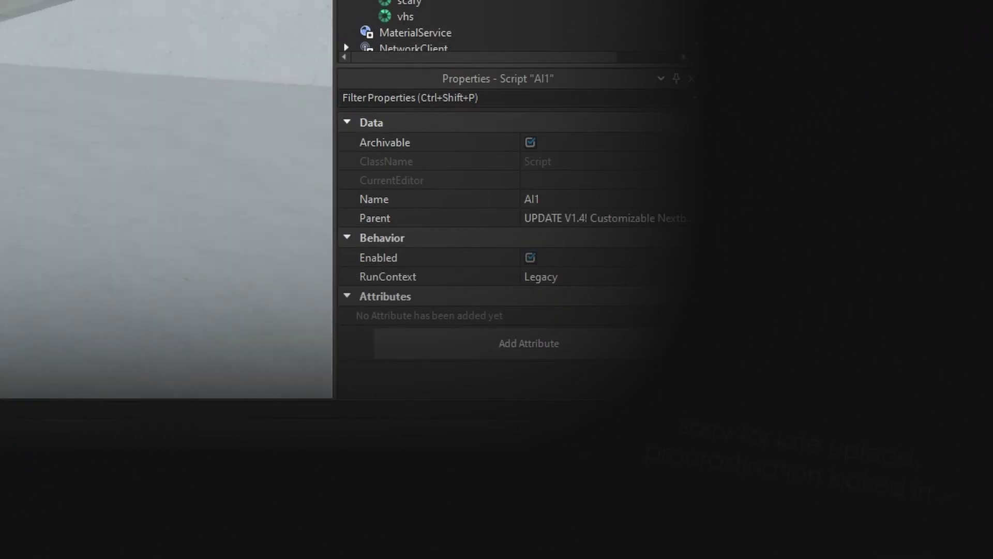
key("Down")
scroll(572, 209, "down", 5)
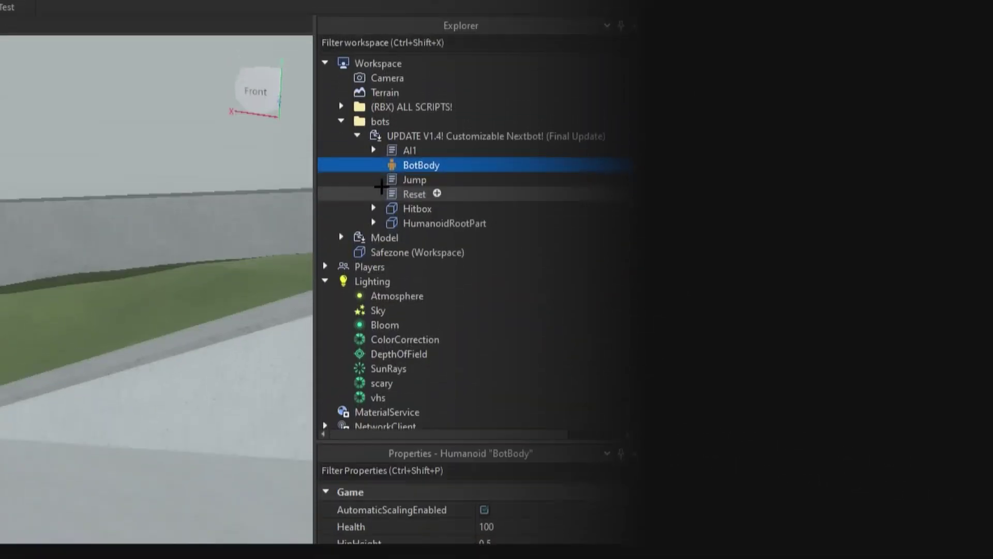
left_click(381, 202)
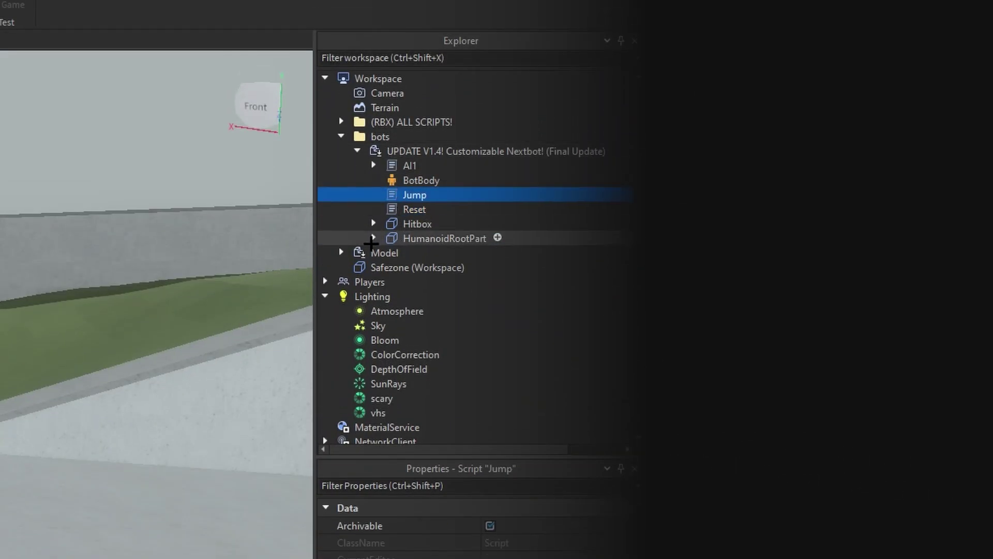
- Expand HumanoidRootPart, view FlingObjects, and show the properties of ImageID inside ImageGUI
left_click(372, 240)
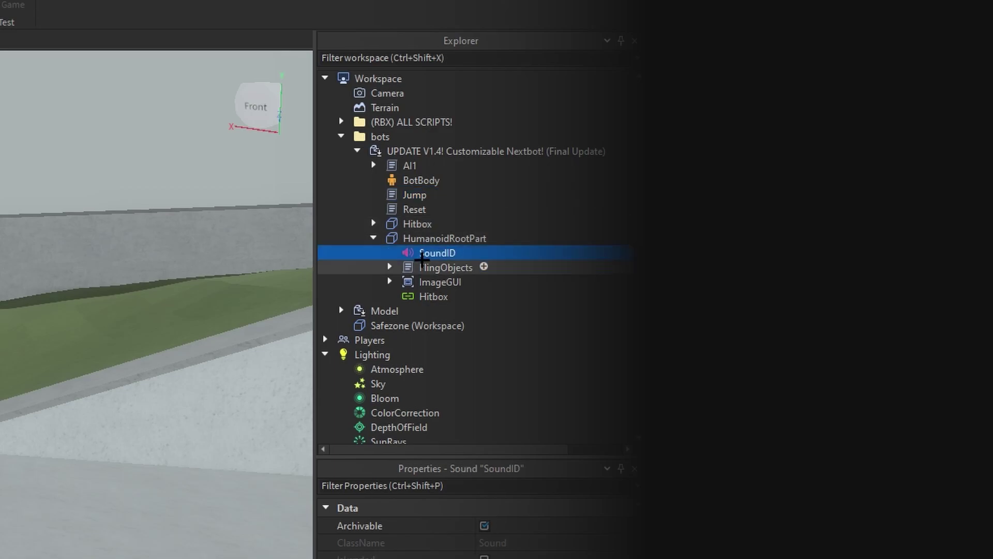
left_click(437, 268)
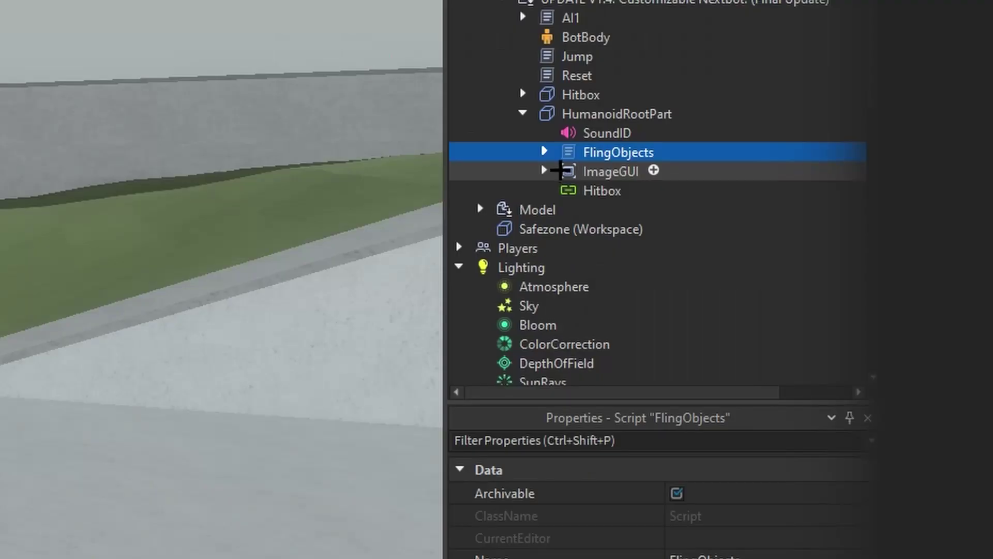
left_click(393, 283)
left_click(389, 282)
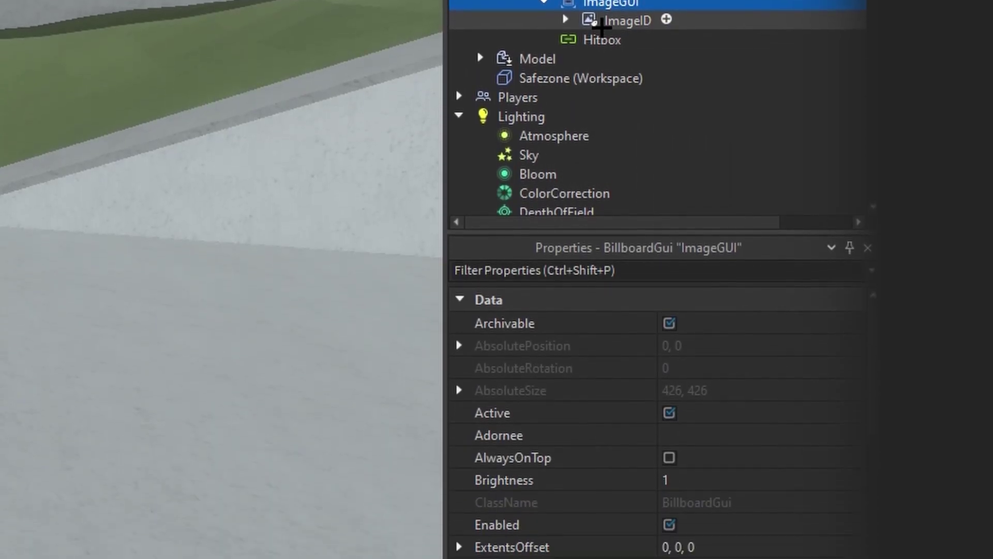
left_click(603, 168)
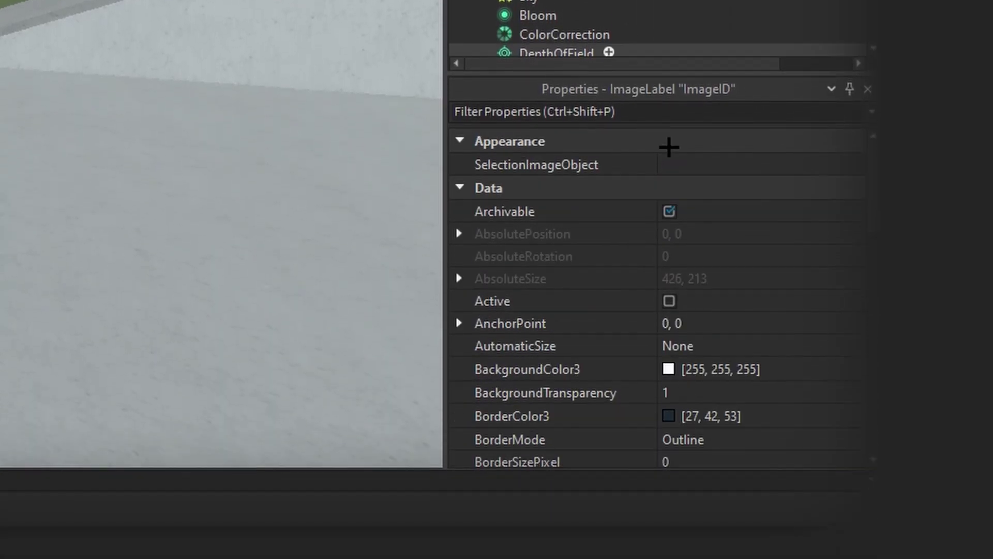
scroll(725, 517, "down", 5)
scroll(815, 268, "down", 5)
scroll(711, 228, "up", 5)
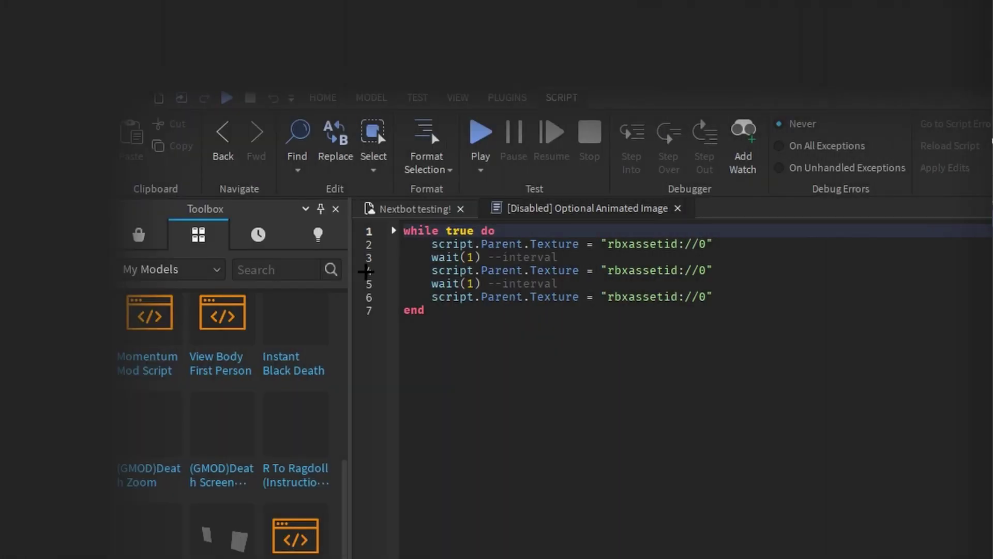
left_click_drag(714, 243, 644, 296)
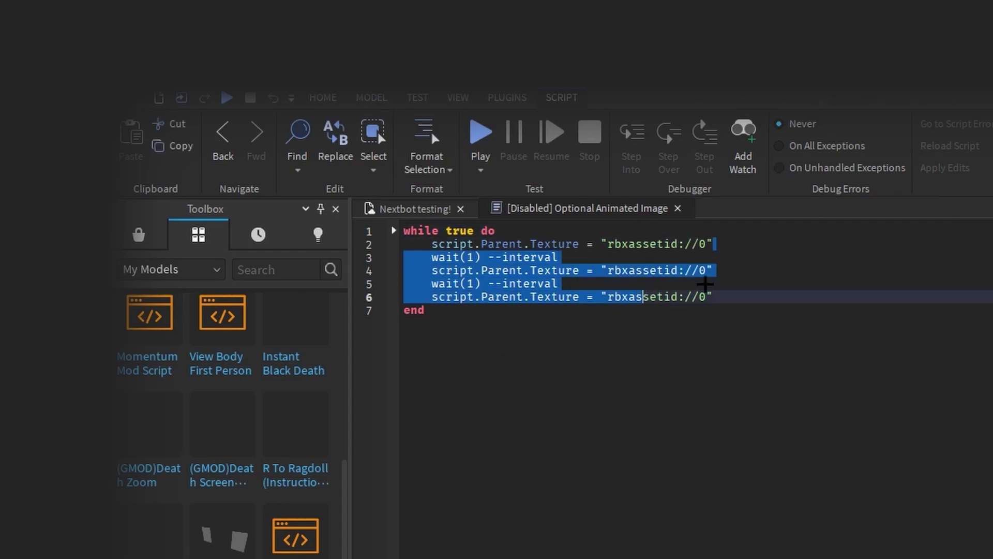
left_click(703, 298)
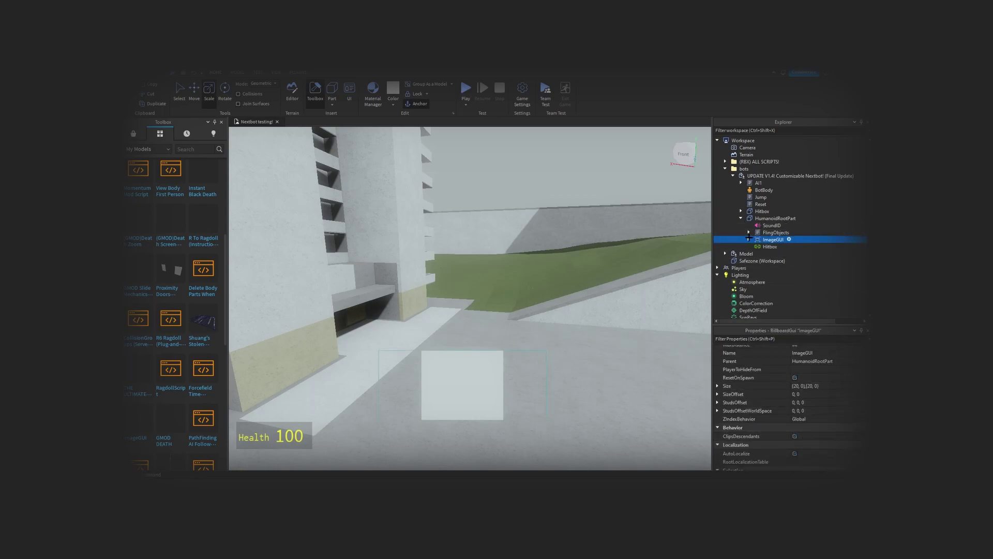
- Inspect the Hitbox's DeathSoundID sound settings, collapse Hitbox, and select the whole Nextbot model
left_click(741, 211)
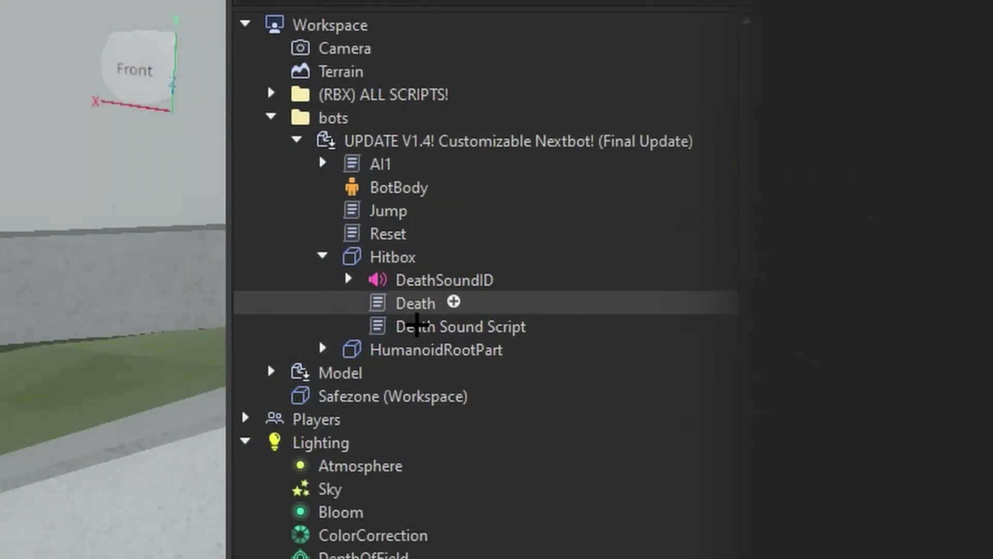
left_click(372, 284)
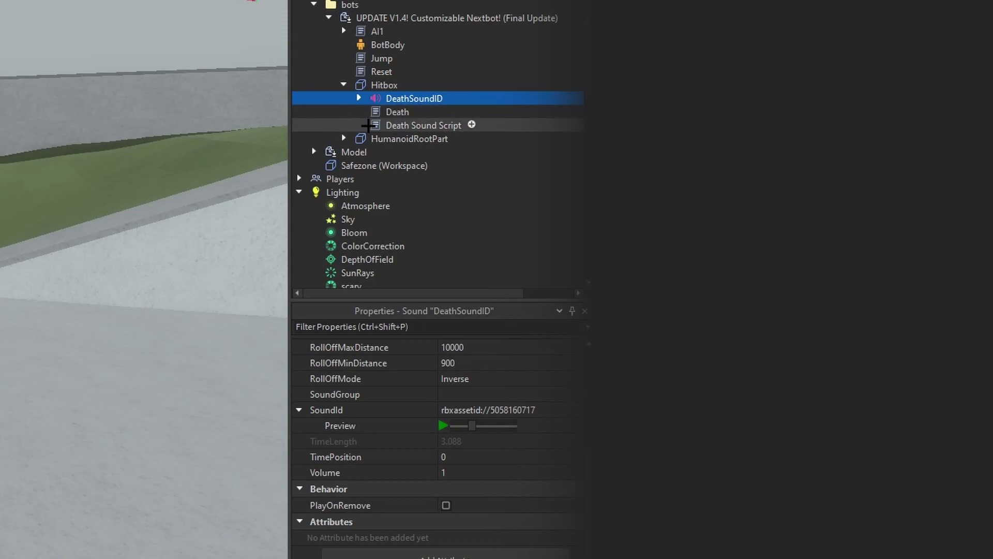
left_click(344, 83)
left_click(349, 17)
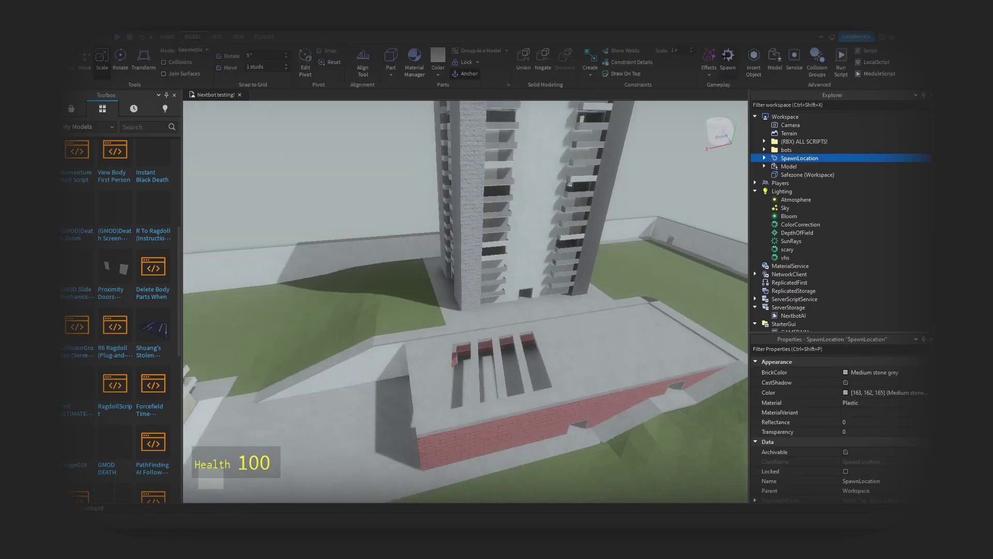
- Duplicate the SpawnLocation with Ctrl+D, spreading the copies around the map near the water
key("ctrl+d")
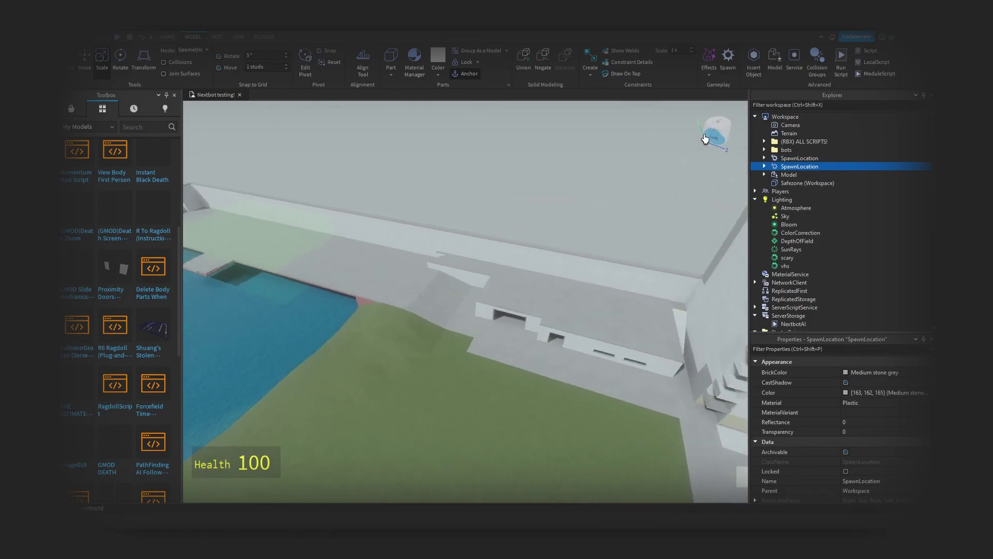
key("ctrl+d")
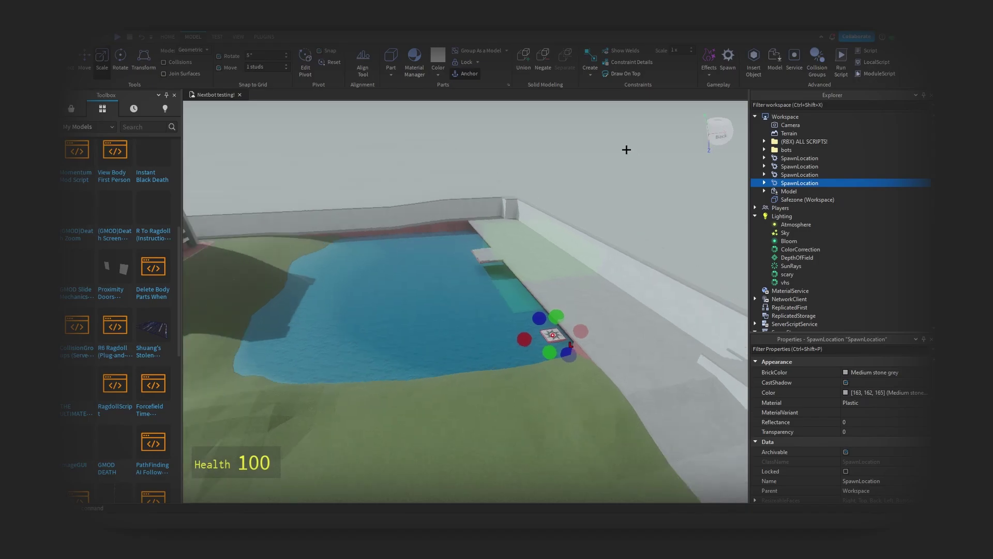
key("ctrl+d")
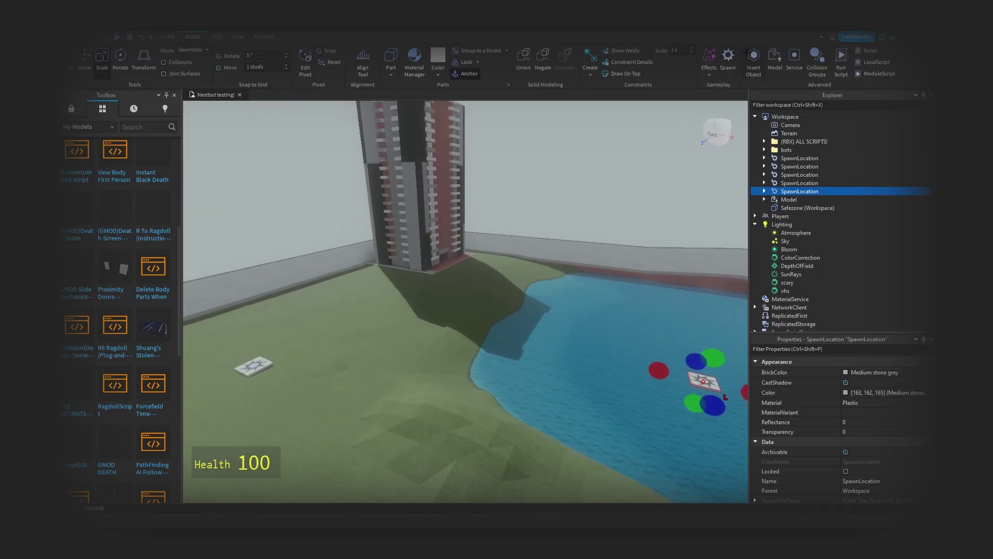
key("ctrl+d")
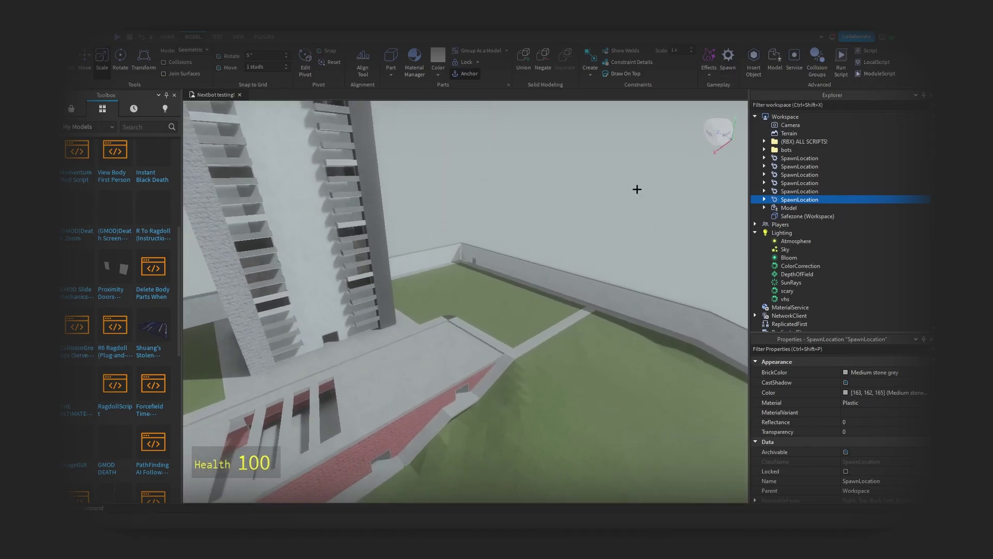
left_click(714, 59)
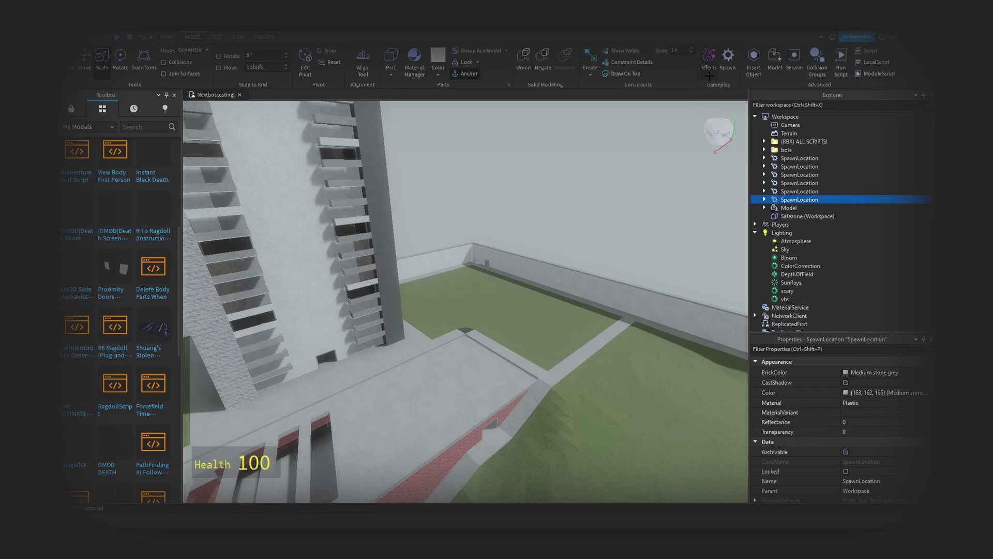